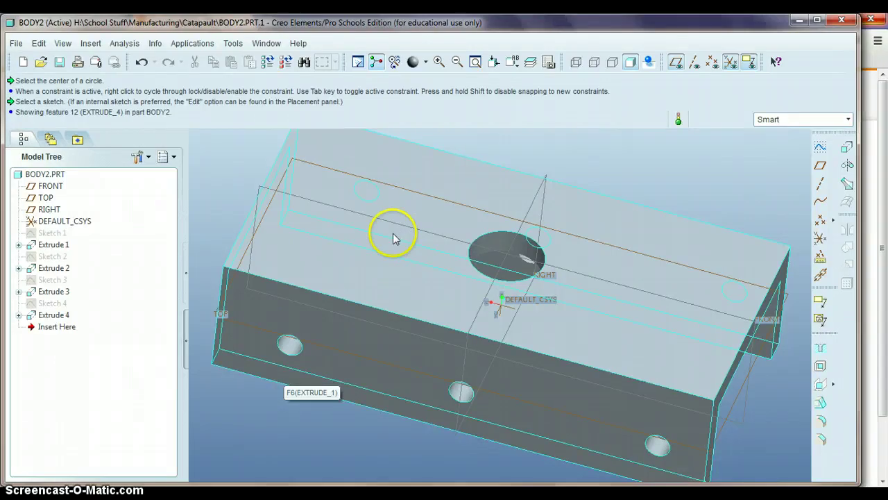
Step: Start Sketch 5 on the part's top Extrude 1 surface, viewed flat in 2-D
{"action": "left_click", "coordinate": [820, 147]}
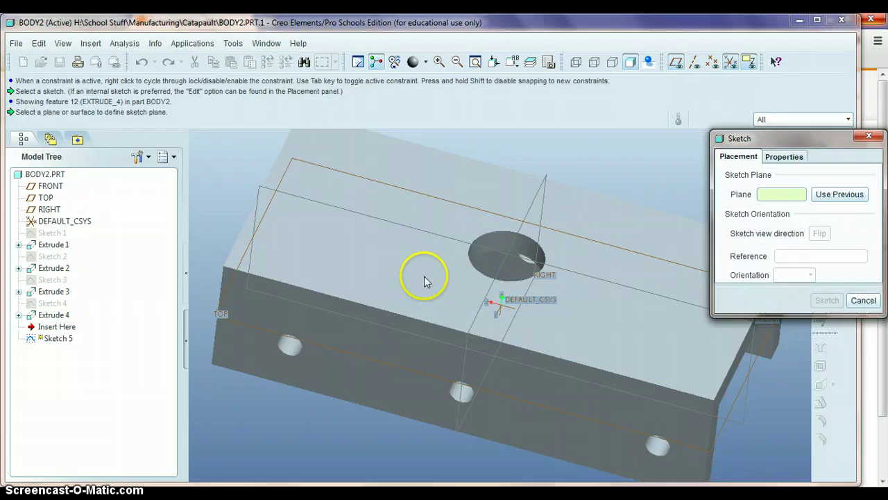
{"action": "left_click", "coordinate": [392, 274]}
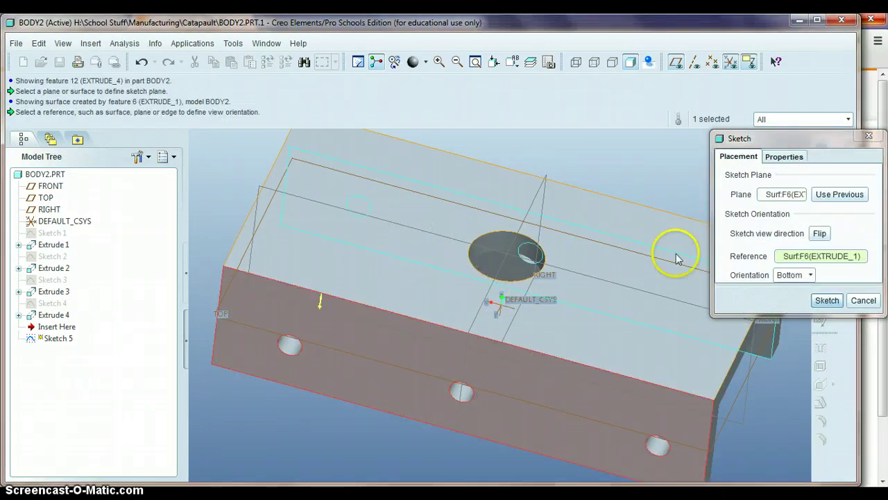
{"action": "left_click", "coordinate": [819, 298]}
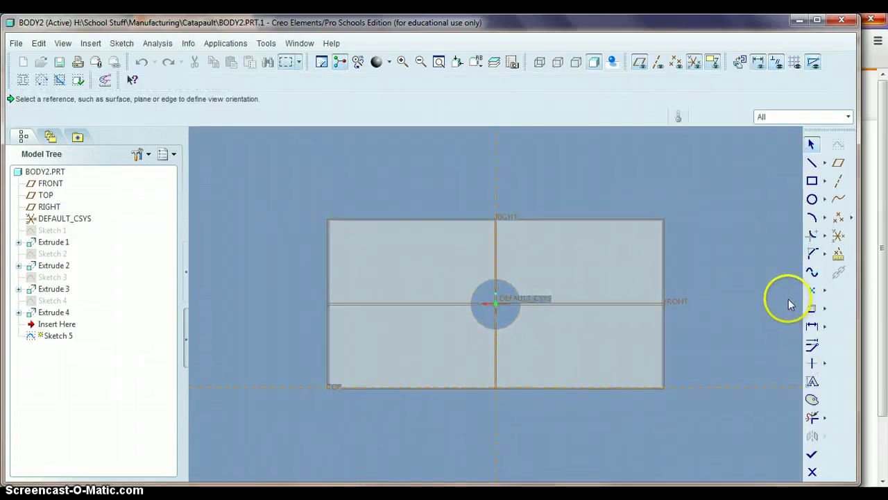
Step: Draw a small rectangle from two diagonal corners to the left of the central hole
{"action": "left_click", "coordinate": [811, 181]}
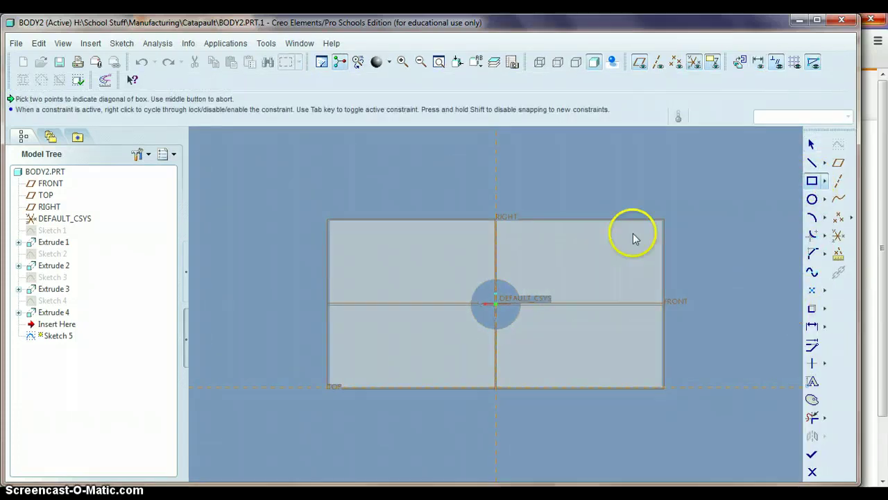
{"action": "left_click", "coordinate": [405, 287]}
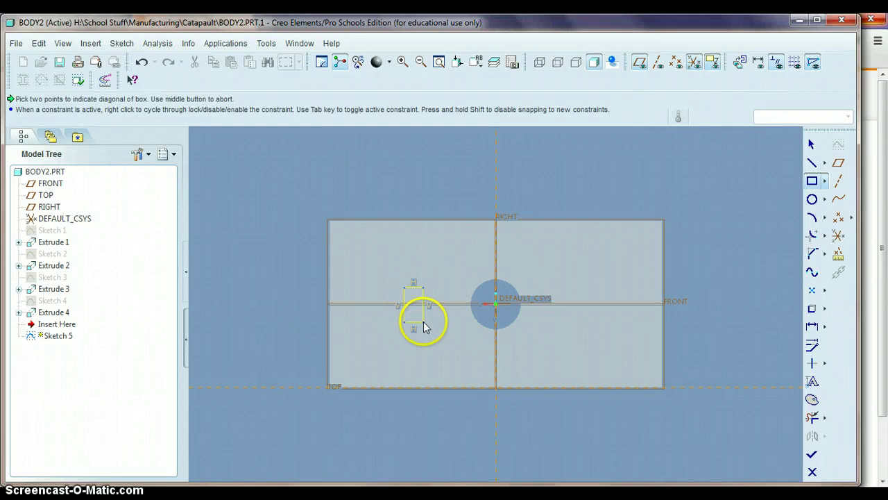
{"action": "left_click", "coordinate": [431, 327]}
{"action": "left_click", "coordinate": [812, 144]}
{"action": "left_click", "coordinate": [419, 367]}
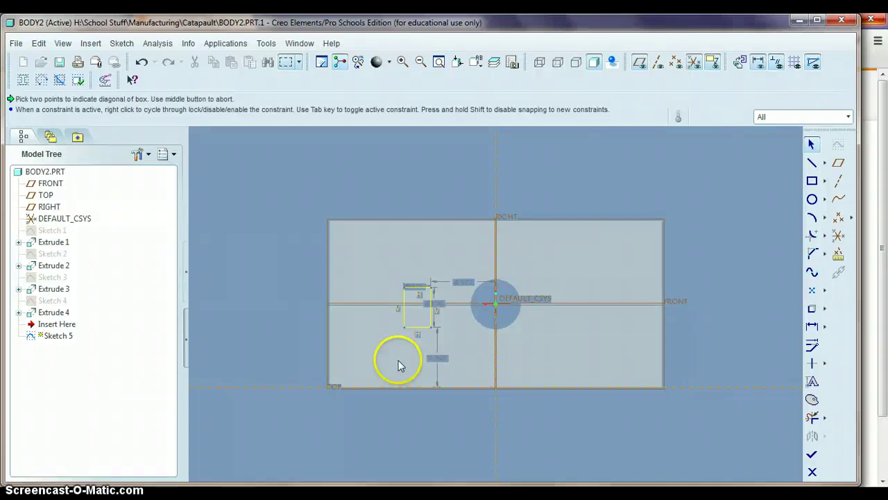
Step: Set the rectangle's height and width dimensions both to 0.75
{"action": "scroll", "coordinate": [456, 307], "scroll_direction": "up", "scroll_amount": 3}
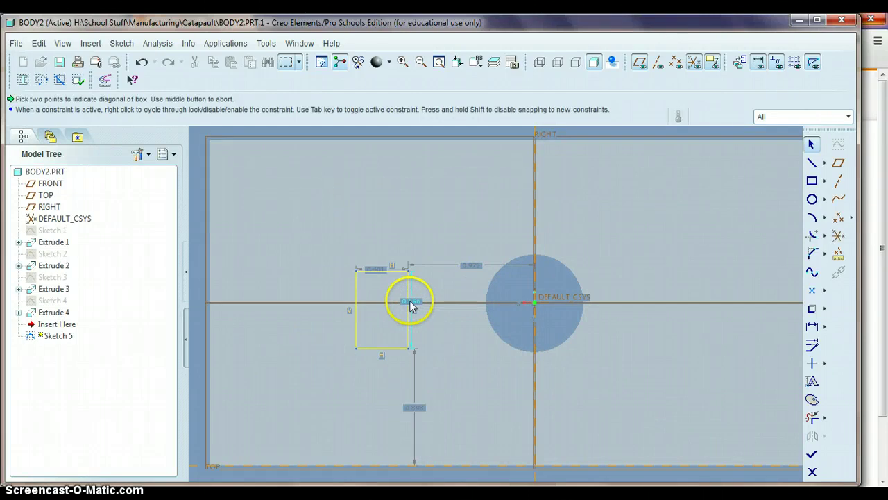
{"action": "left_click", "coordinate": [409, 306]}
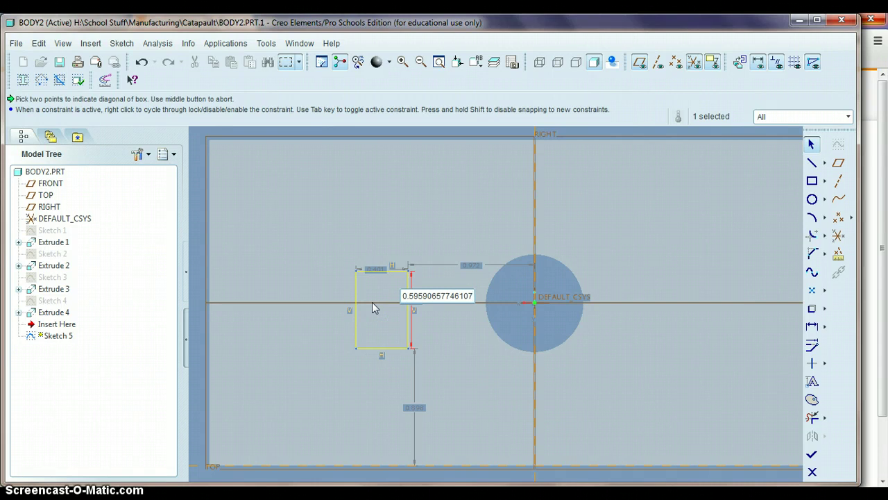
{"action": "key", "text": "BackSpace"}
{"action": "key", "text": "BackSpace"}
{"action": "key", "text": "BackSpace"}
{"action": "key", "text": "BackSpace"}
{"action": "key", "text": "BackSpace"}
{"action": "key", "text": "BackSpace"}
{"action": "key", "text": "BackSpace"}
{"action": "key", "text": "BackSpace"}
{"action": "key", "text": "BackSpace"}
{"action": "key", "text": "BackSpace"}
{"action": "key", "text": "BackSpace"}
{"action": "key", "text": "BackSpace"}
{"action": "key", "text": "BackSpace"}
{"action": "key", "text": "BackSpace"}
{"action": "key", "text": "BackSpace"}
{"action": "key", "text": "BackSpace"}
{"action": "type", "text": ".75"}
{"action": "key", "text": "Return"}
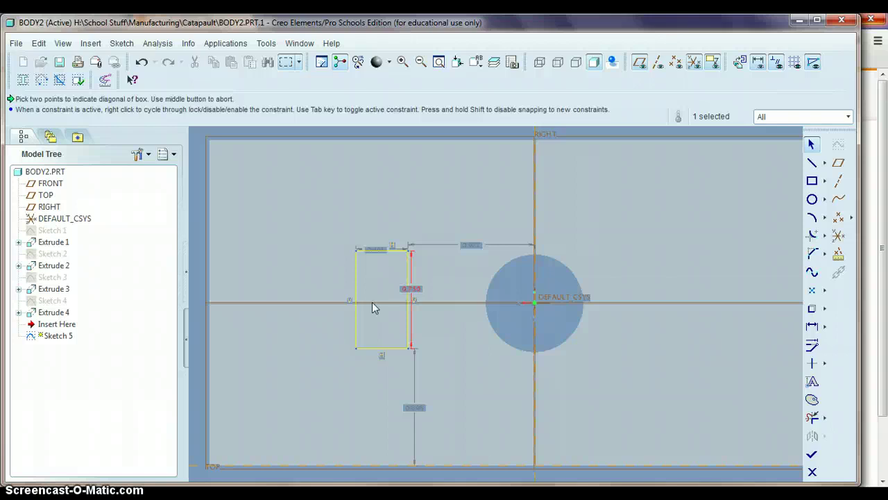
{"action": "double_click", "coordinate": [375, 248]}
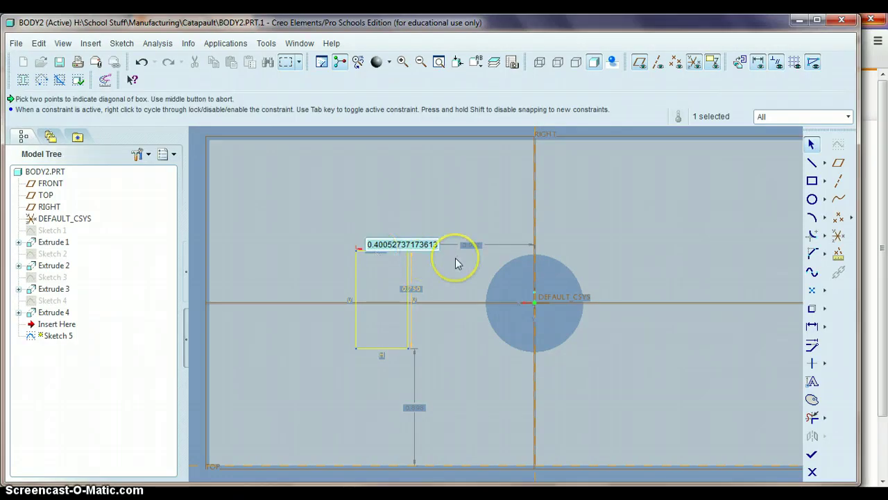
{"action": "type", "text": ".753"}
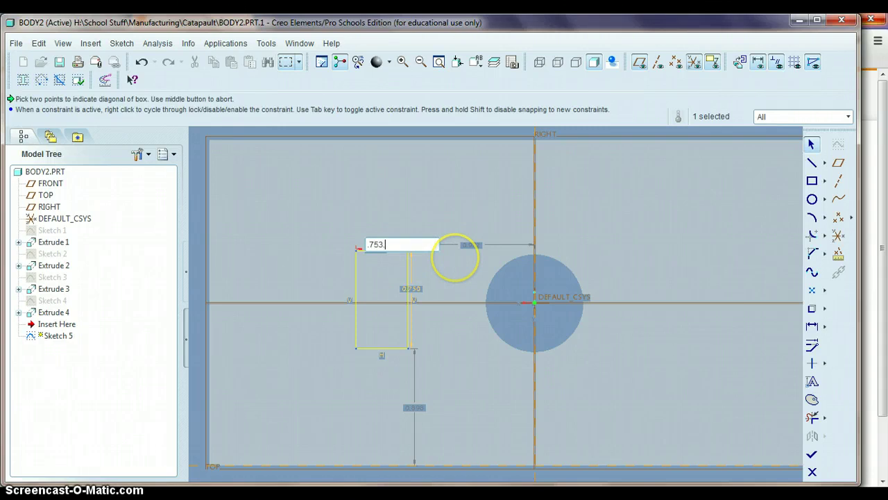
{"action": "key", "text": "BackSpace"}
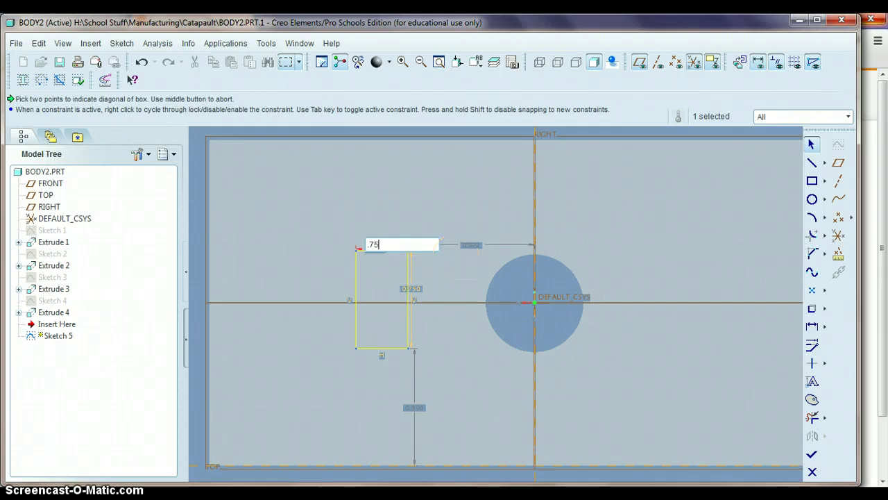
{"action": "key", "text": "Return"}
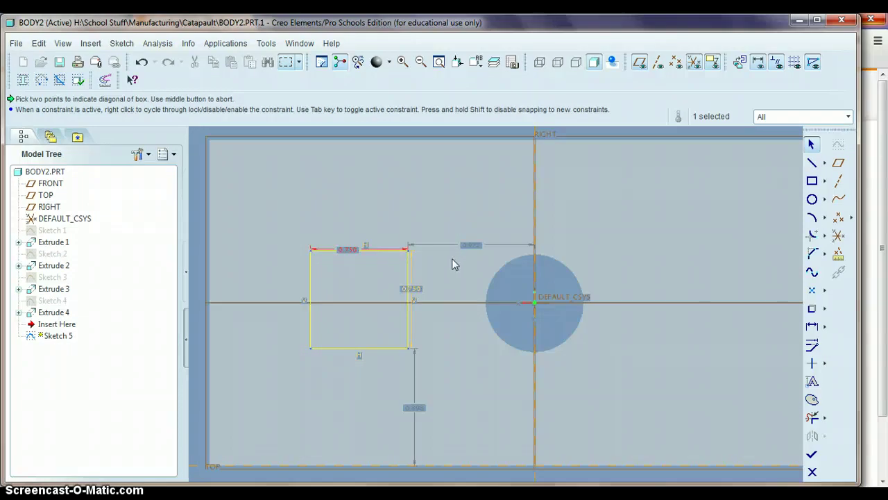
Step: Change the rectangle's width dimension to 0.5
{"action": "left_click", "coordinate": [349, 254]}
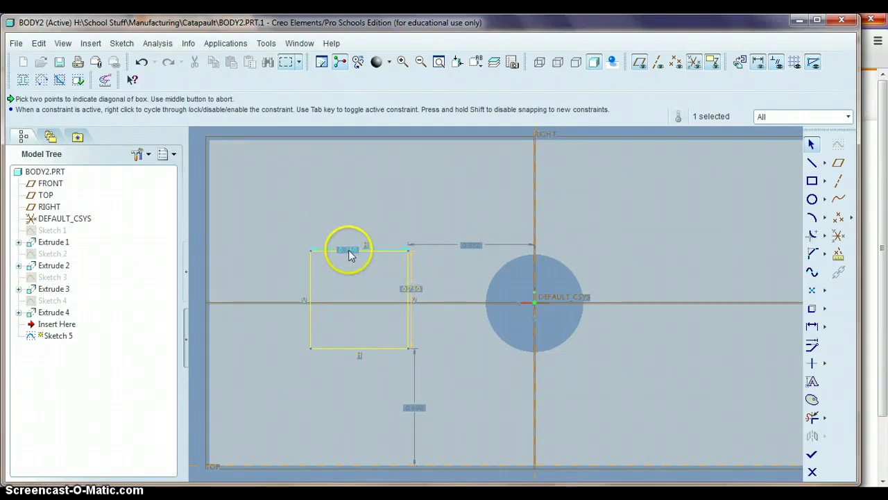
{"action": "left_click", "coordinate": [349, 254]}
{"action": "key", "text": "BackSpace"}
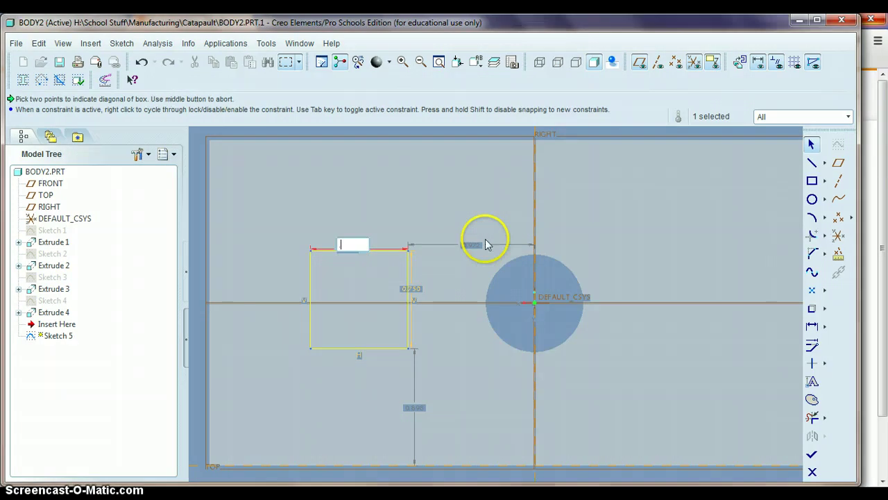
{"action": "type", "text": ".5"}
{"action": "key", "text": "Return"}
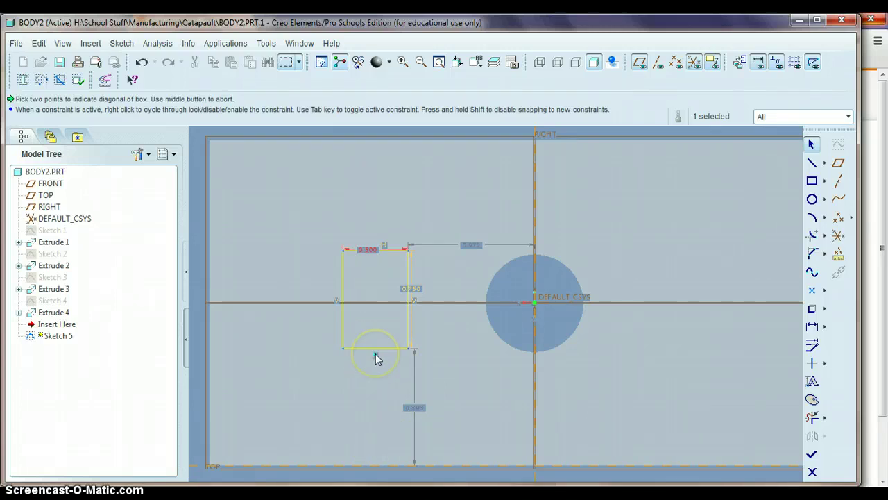
Step: Locate the rectangle 0.875 above the face's bottom edge
{"action": "double_click", "coordinate": [412, 407]}
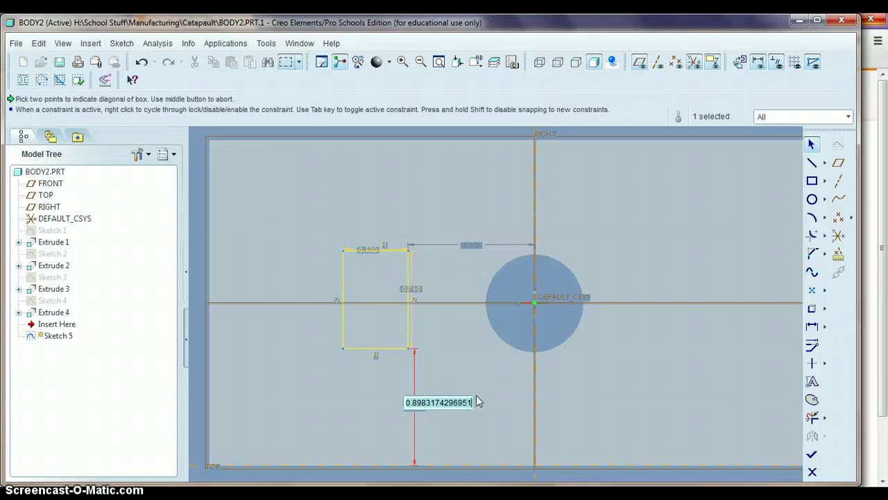
{"action": "left_click", "coordinate": [463, 389]}
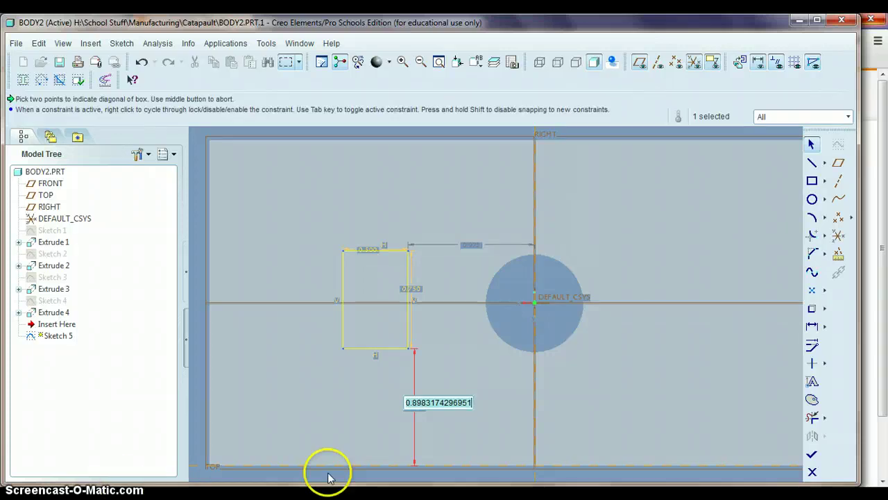
{"action": "type", "text": ".875"}
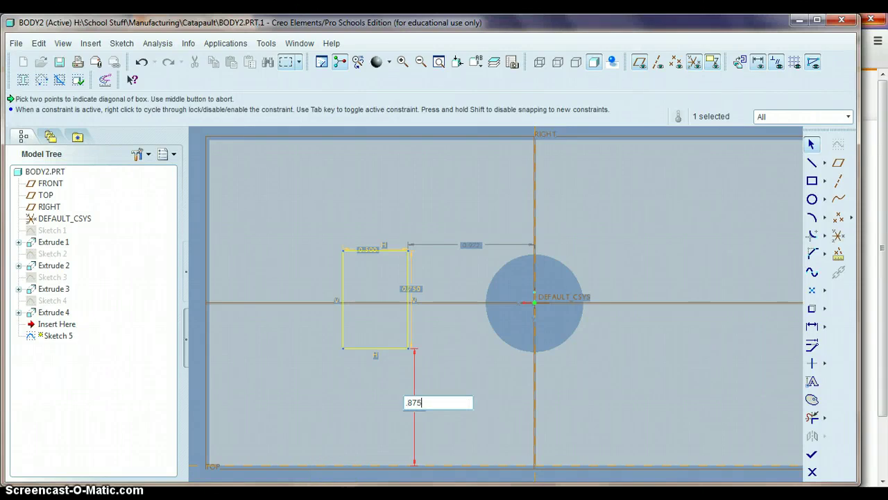
{"action": "key", "text": "Return"}
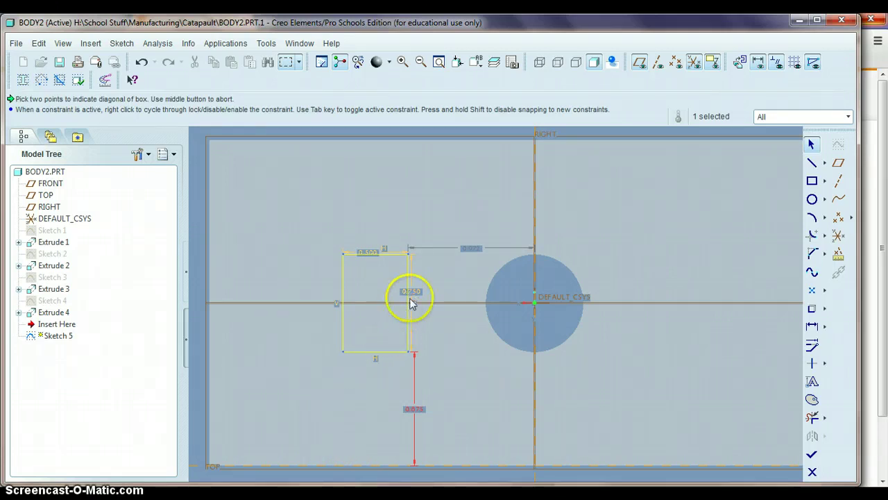
Step: Change the 0.972 dimension so the rectangle's right edge sits 0.75 from the hole's centre line
{"action": "double_click", "coordinate": [466, 248]}
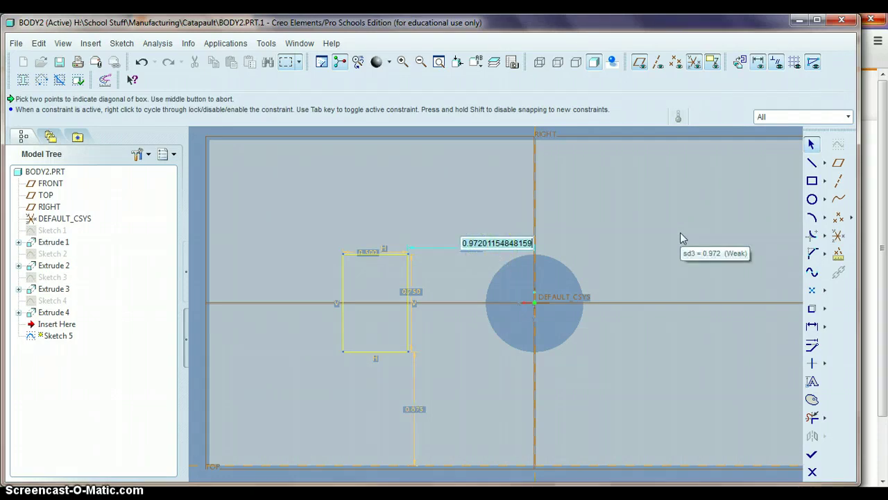
{"action": "key", "text": "BackSpace"}
{"action": "type", "text": "0.75"}
{"action": "key", "text": "Return"}
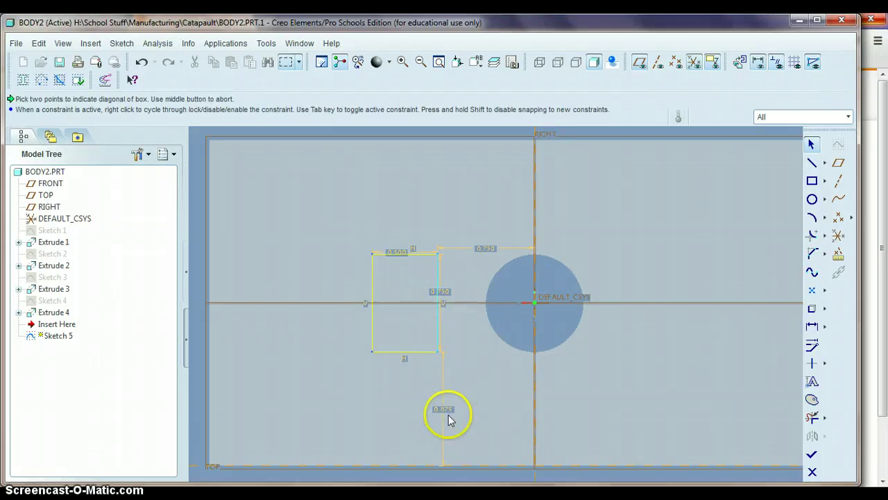
Step: Finish Sketch 5 and extrude the rectangle 0.5 deep as Extrude 5
{"action": "left_click", "coordinate": [812, 455]}
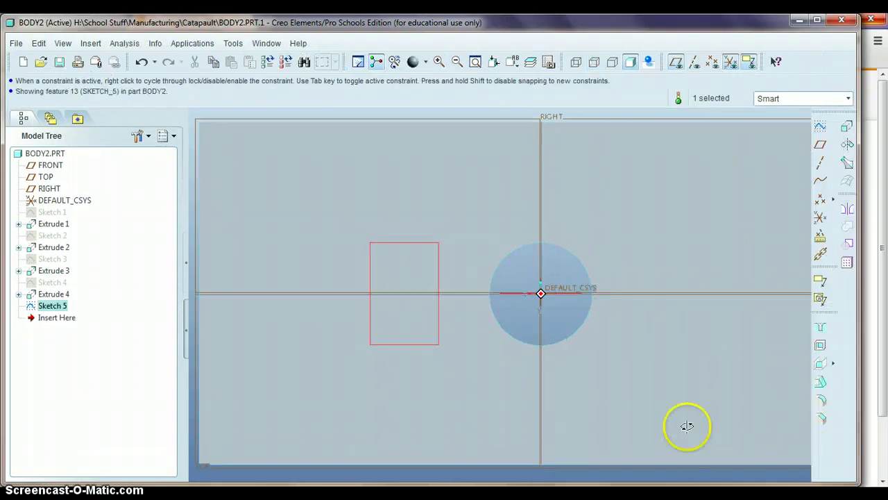
{"action": "middle_click_drag", "start_coordinate": [684, 422], "coordinate": [685, 418]}
{"action": "scroll", "coordinate": [686, 418], "scroll_direction": "down", "scroll_amount": 4}
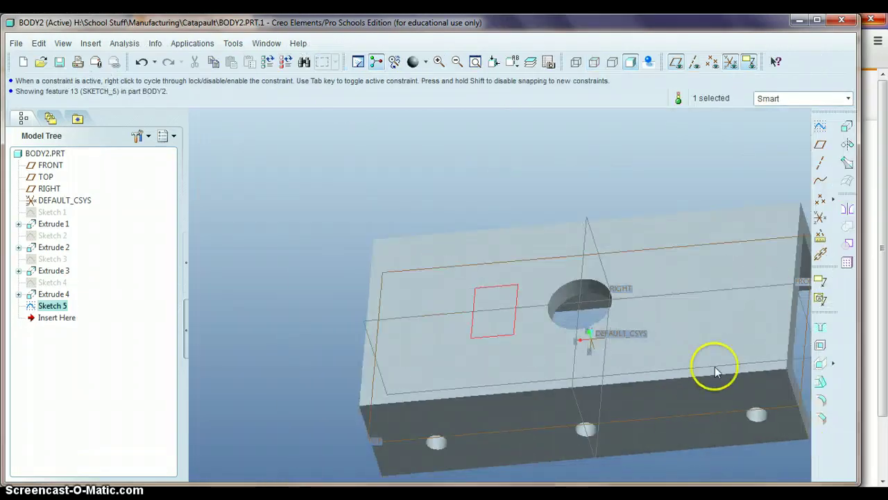
{"action": "left_click", "coordinate": [847, 128]}
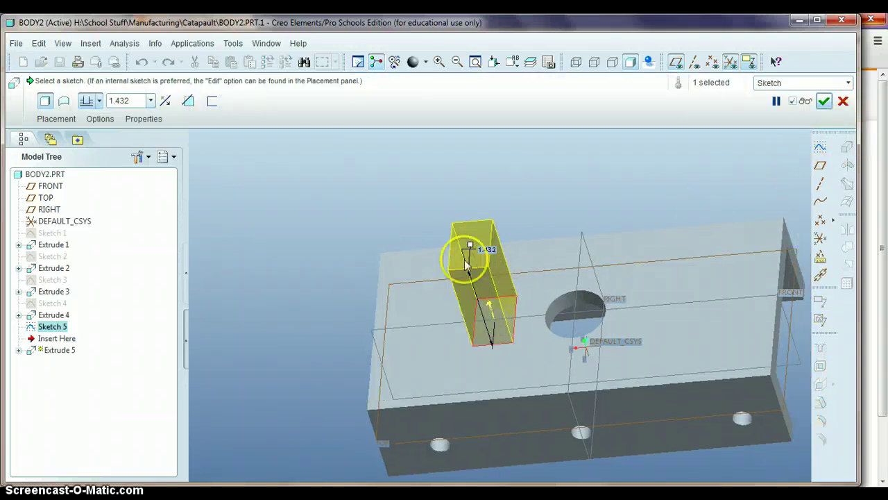
{"action": "double_click", "coordinate": [126, 101]}
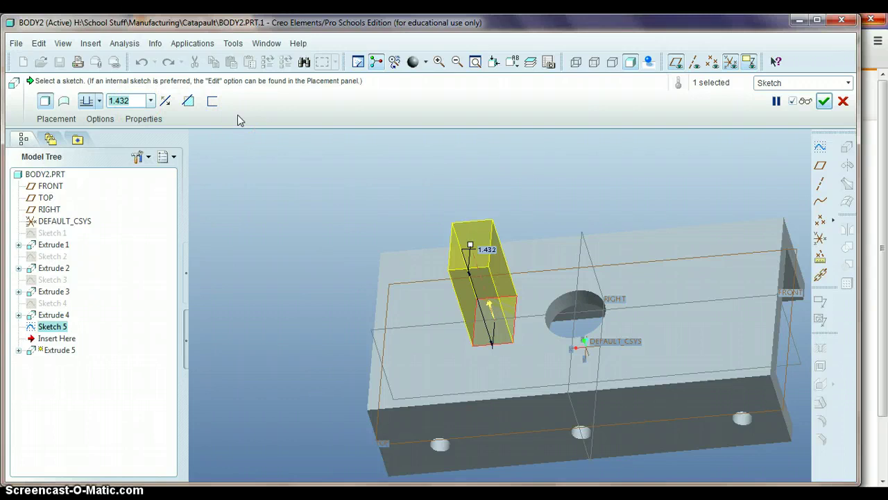
{"action": "type", "text": ".5"}
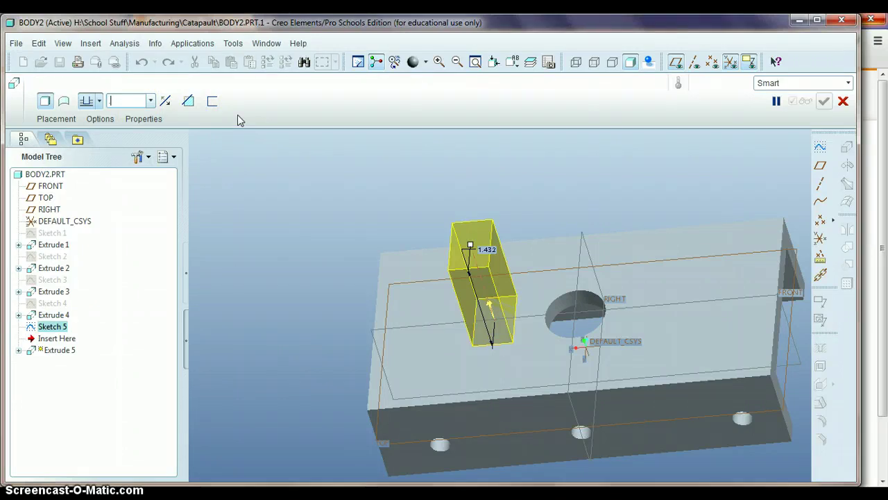
{"action": "key", "text": "Return"}
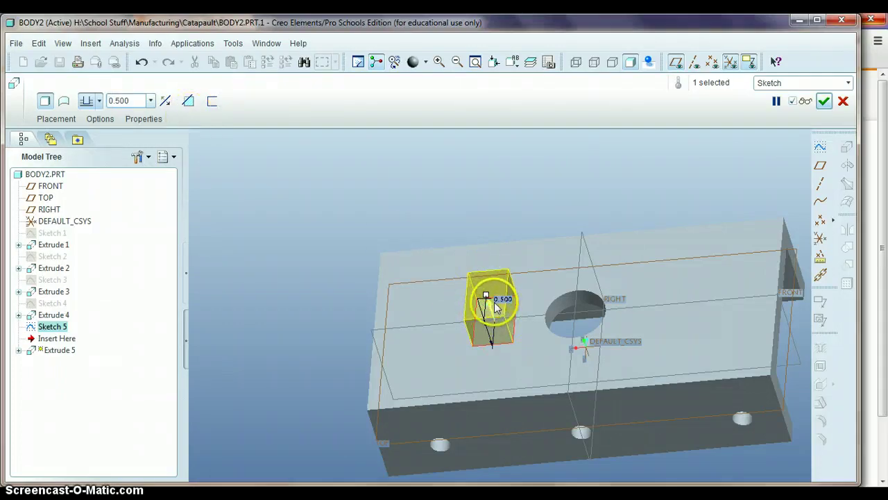
{"action": "left_click", "coordinate": [824, 102]}
Step: Orbit to view the new block and save the part as BODY2.PRT.2
{"action": "left_click", "coordinate": [683, 179]}
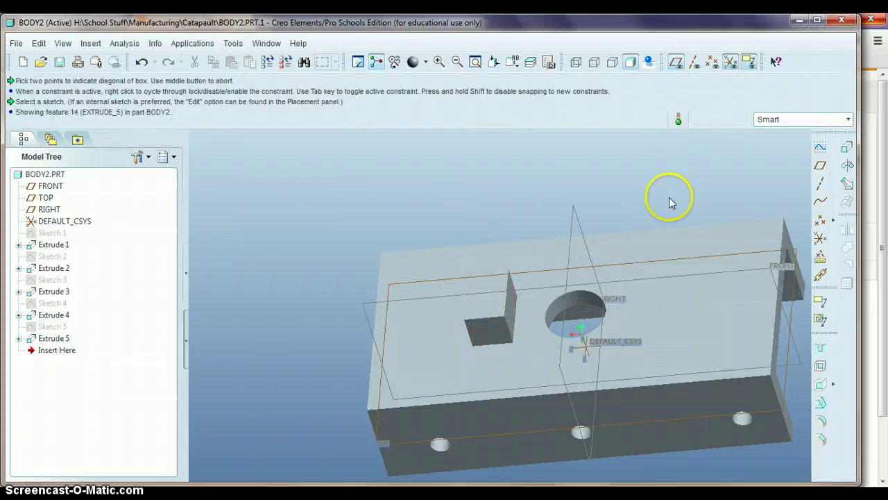
{"action": "middle_click_drag", "start_coordinate": [671, 198], "coordinate": [665, 180]}
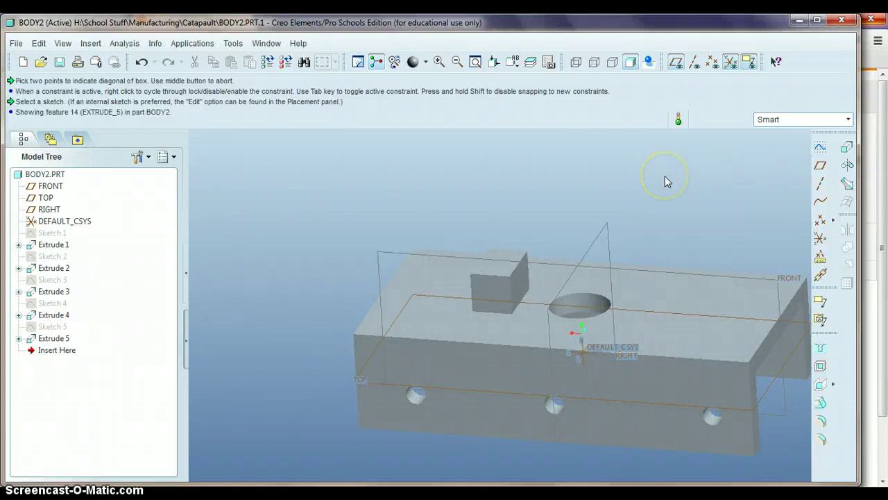
{"action": "left_click", "coordinate": [16, 43]}
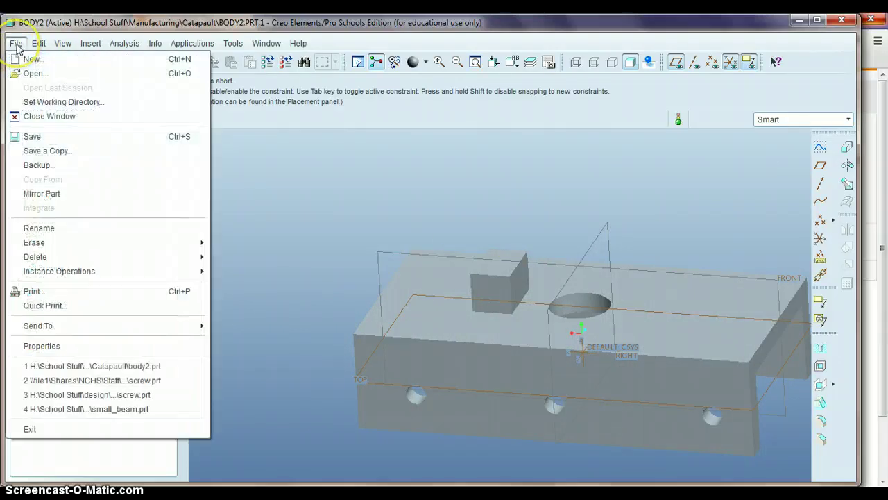
{"action": "left_click", "coordinate": [48, 141]}
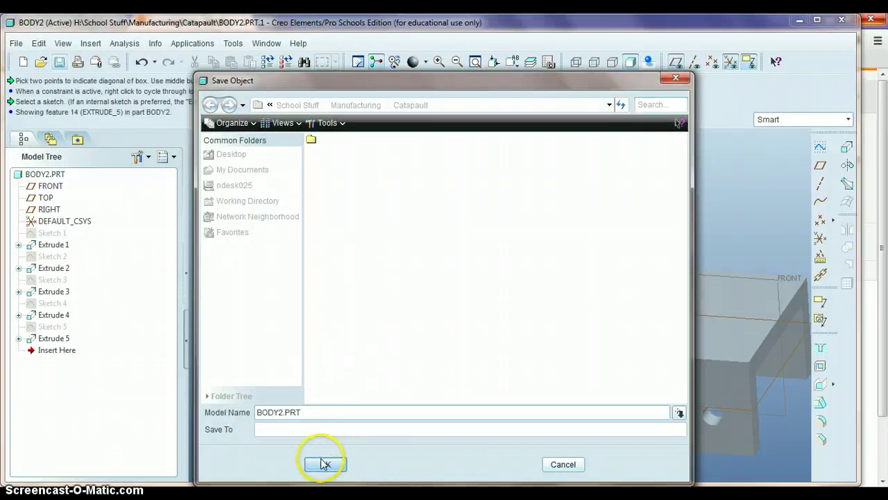
{"action": "left_click", "coordinate": [325, 464]}
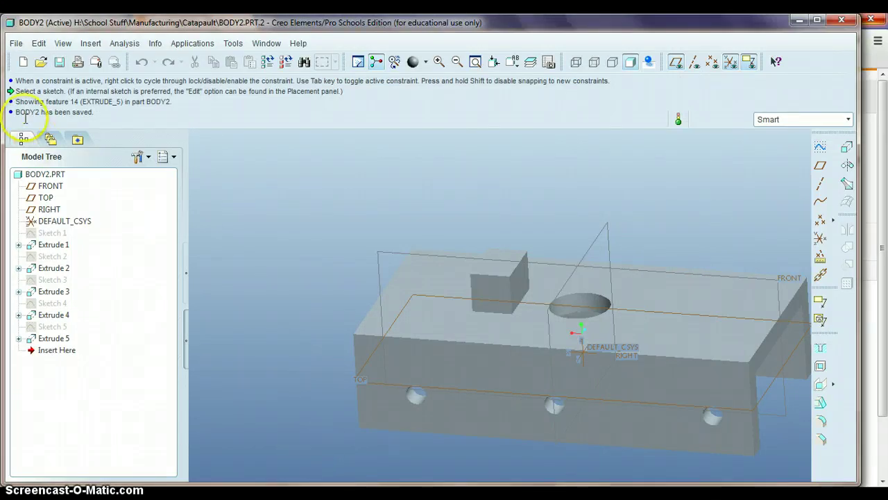
Step: Create a new solid part named 'wheel'
{"action": "left_click", "coordinate": [17, 44]}
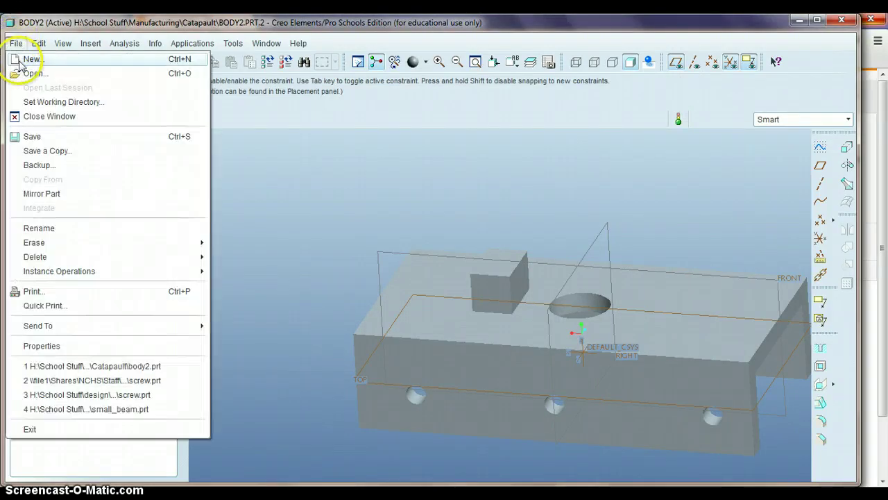
{"action": "left_click", "coordinate": [27, 60]}
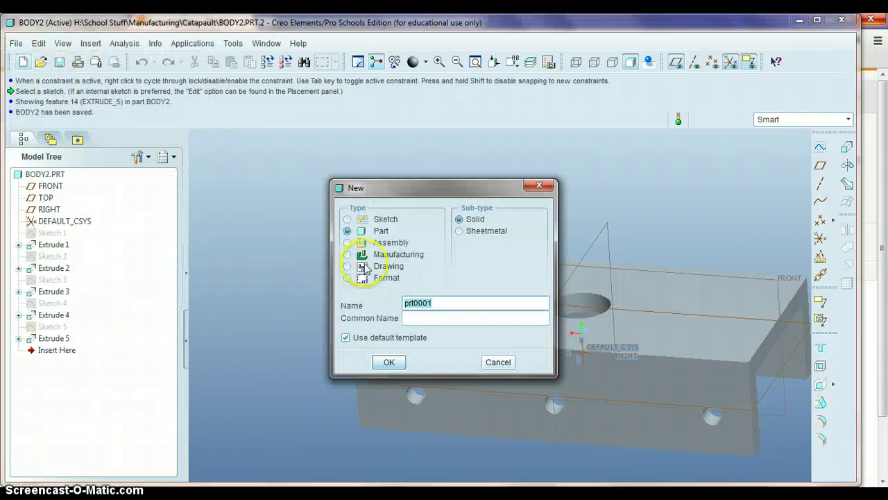
{"action": "type", "text": "w"}
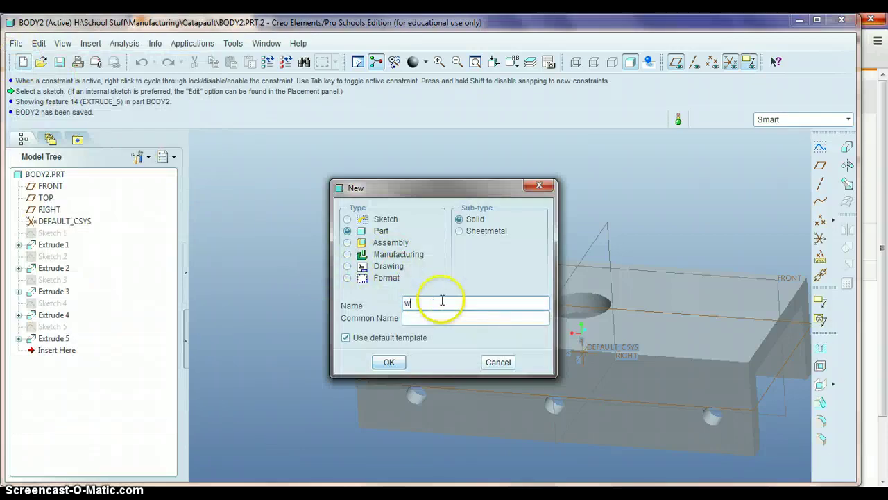
{"action": "type", "text": "heel"}
{"action": "key", "text": "Return"}
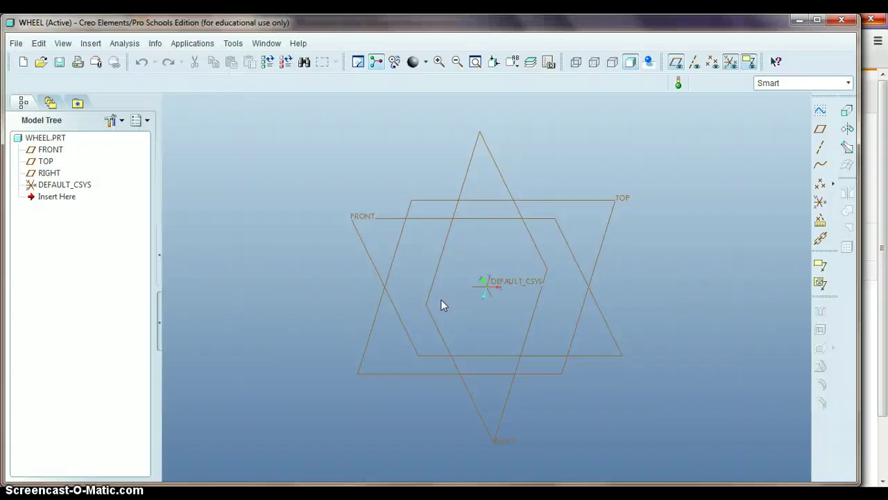
Step: Start Sketch 1 on one of the WHEEL part's default datum planes
{"action": "left_click", "coordinate": [819, 111]}
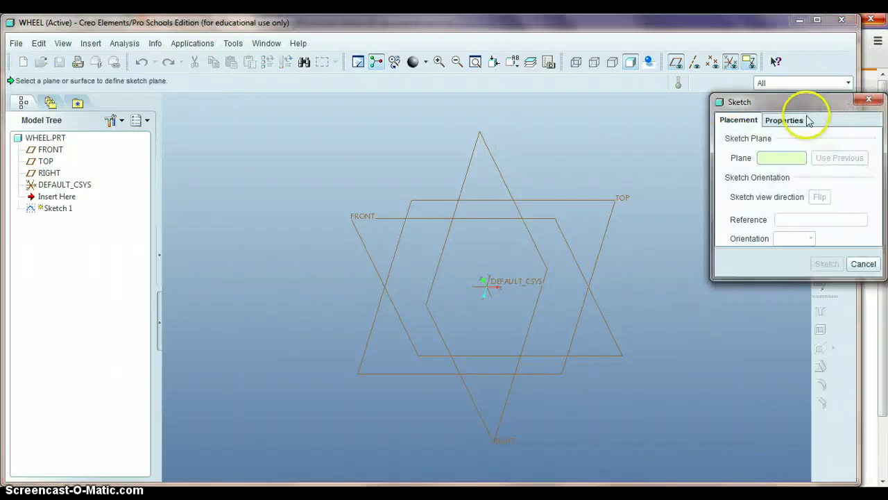
{"action": "left_click", "coordinate": [363, 216]}
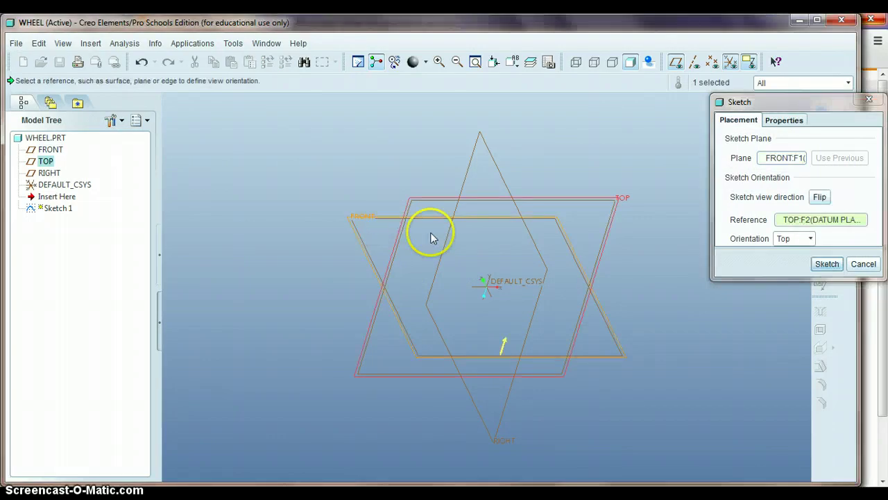
{"action": "left_click", "coordinate": [827, 264]}
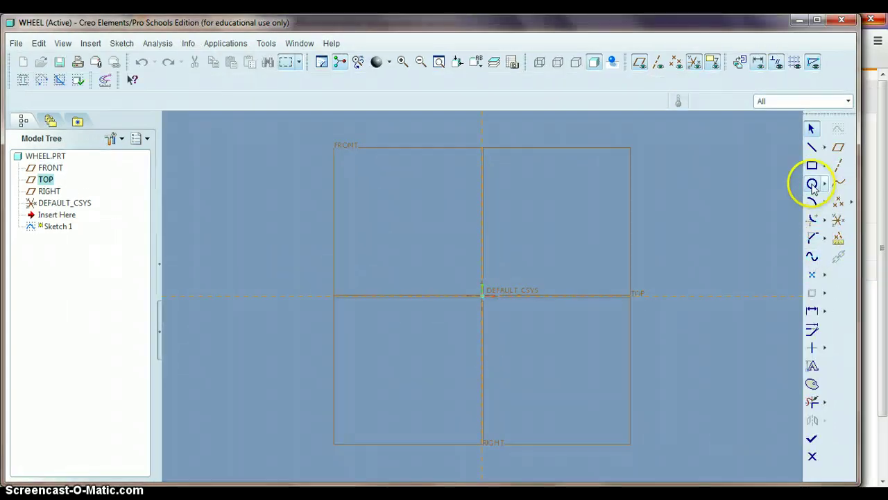
Step: Draw a small circle at the origin and a larger circle up and to the right
{"action": "left_click", "coordinate": [812, 184]}
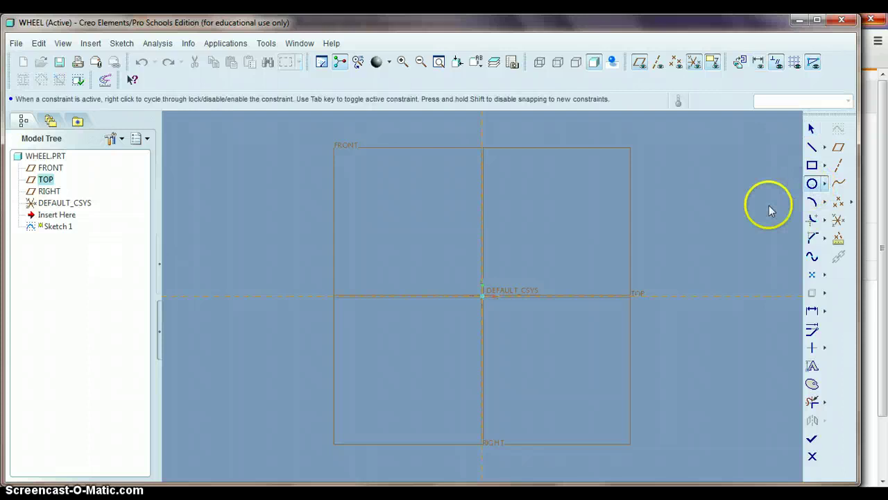
{"action": "left_click", "coordinate": [498, 314]}
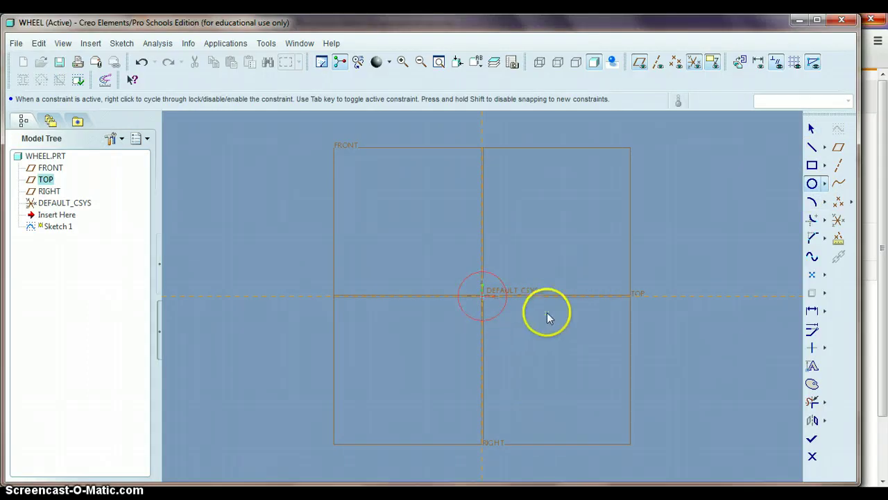
{"action": "middle_click", "coordinate": [545, 313]}
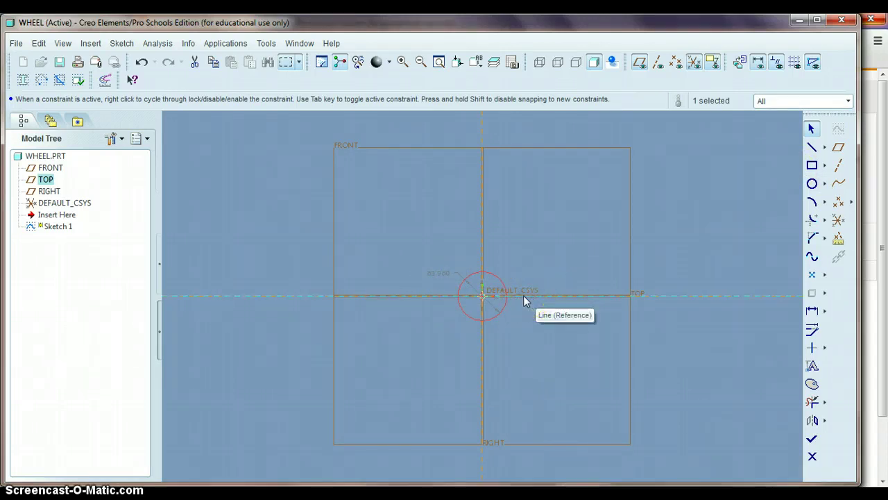
{"action": "left_click", "coordinate": [812, 131]}
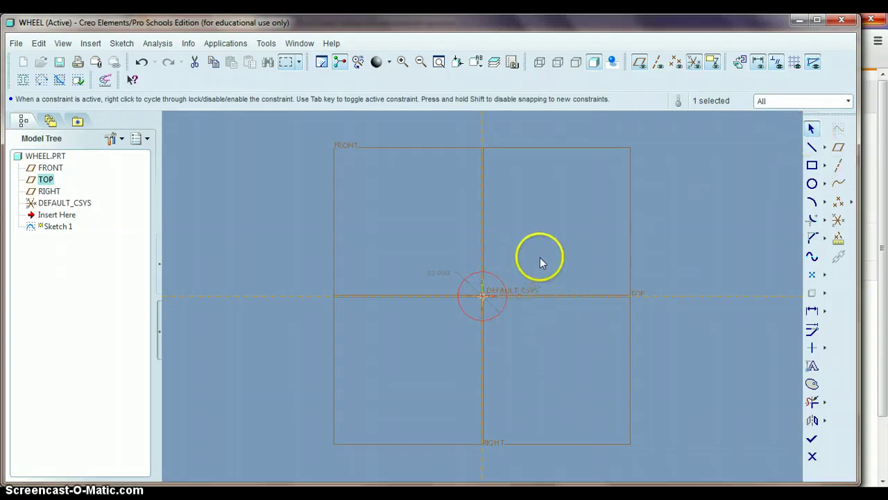
{"action": "left_click", "coordinate": [811, 183]}
{"action": "left_click", "coordinate": [537, 185]}
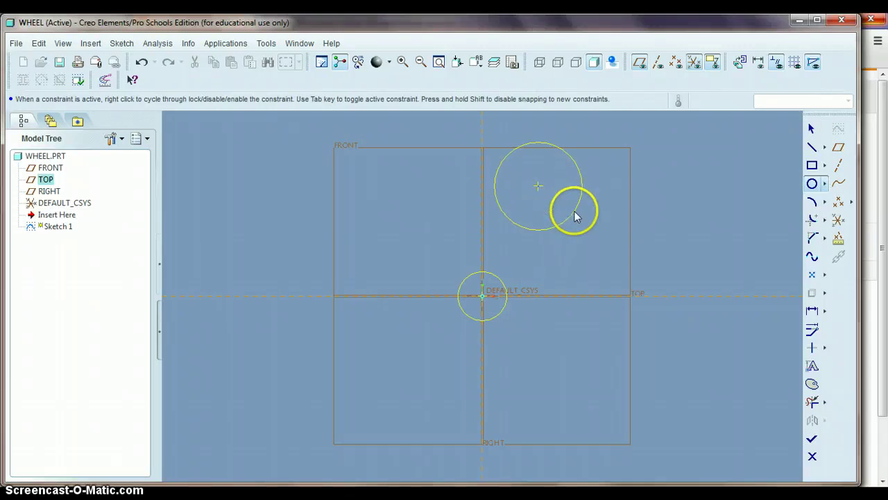
{"action": "left_click", "coordinate": [580, 213]}
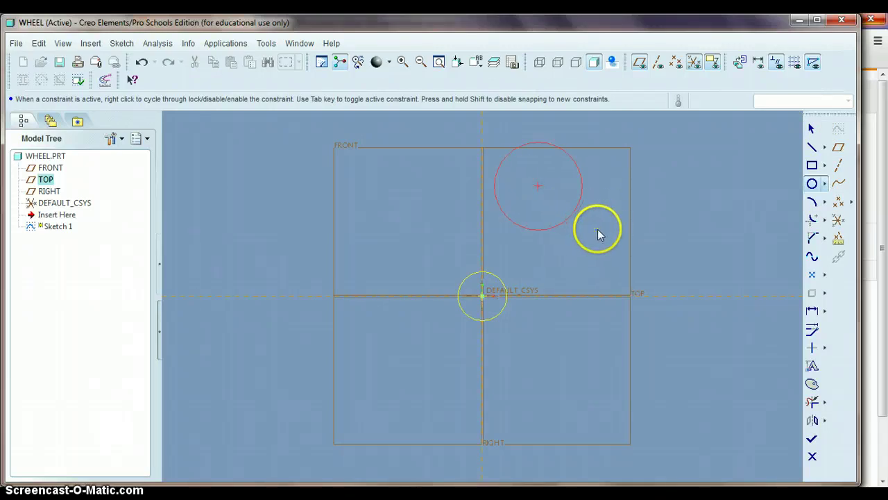